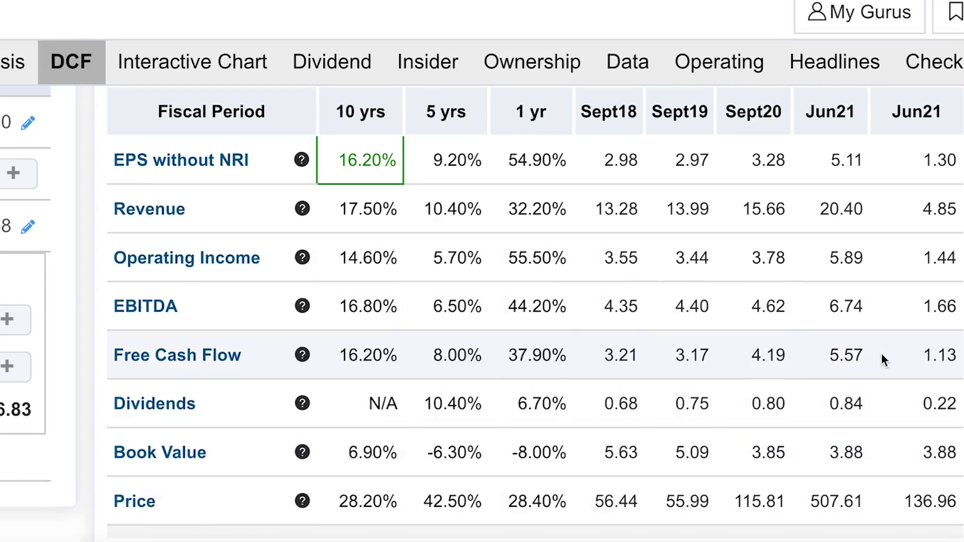
# Examine the Free Cash Flow row for the first Jun21 figure and the 5-year and 10-year growth rates
pyautogui.doubleClick(853, 354)
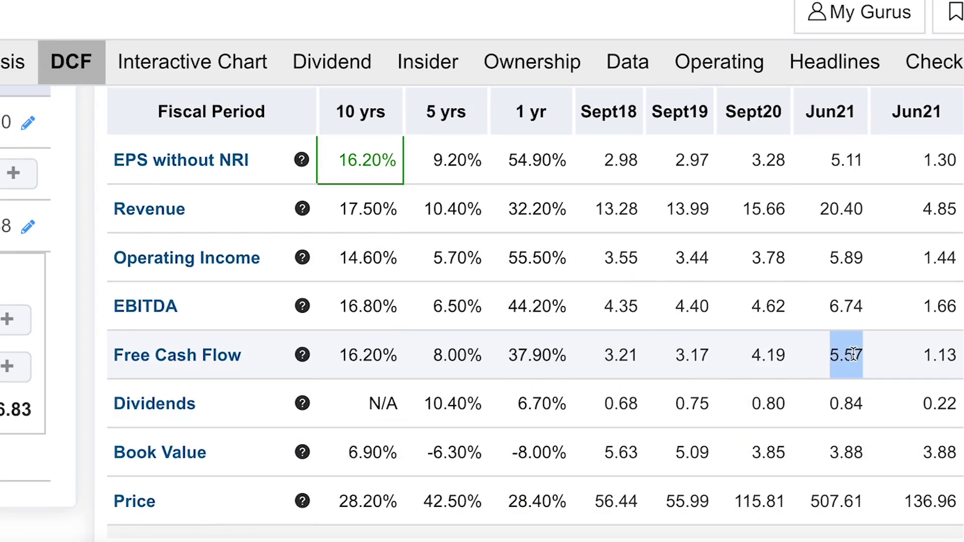
pyautogui.click(853, 354)
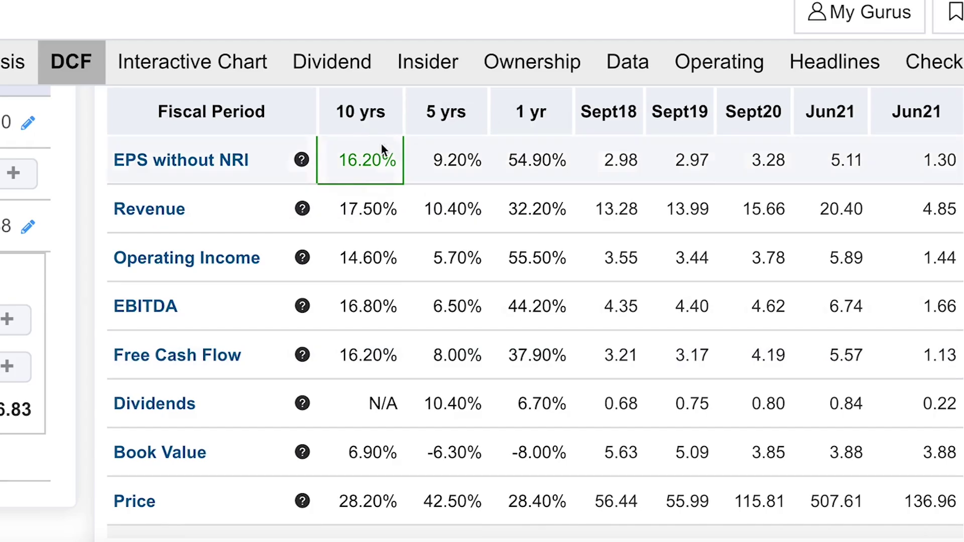
pyautogui.doubleClick(449, 350)
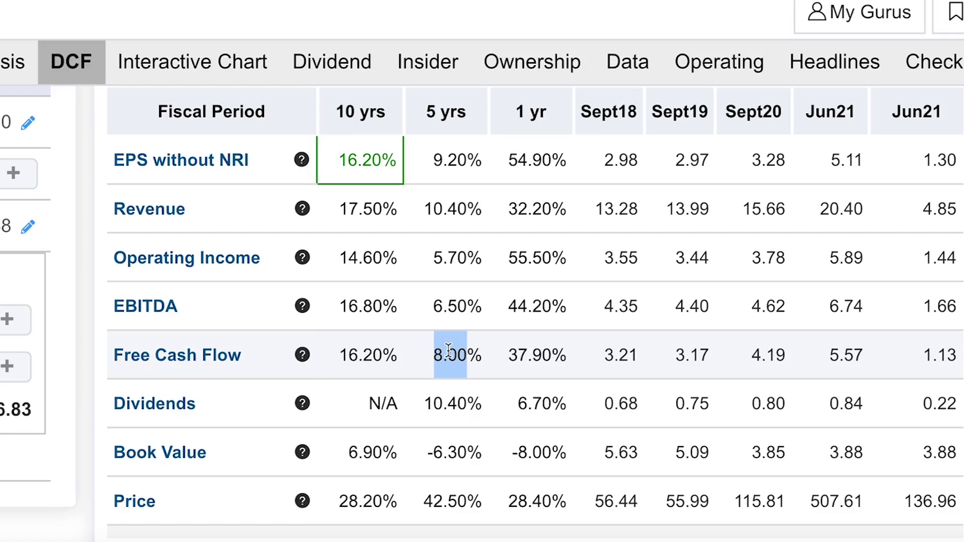
pyautogui.click(448, 351)
pyautogui.doubleClick(367, 356)
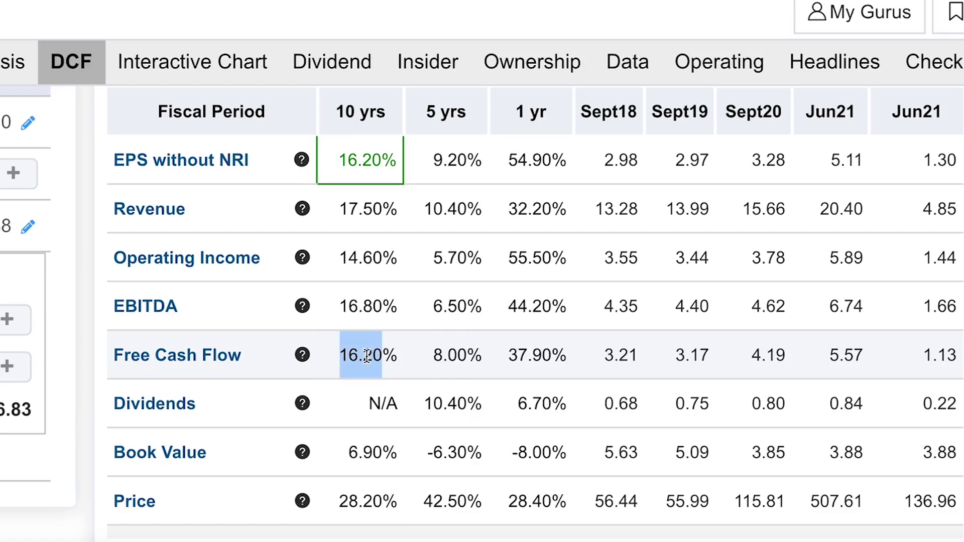
pyautogui.click(375, 356)
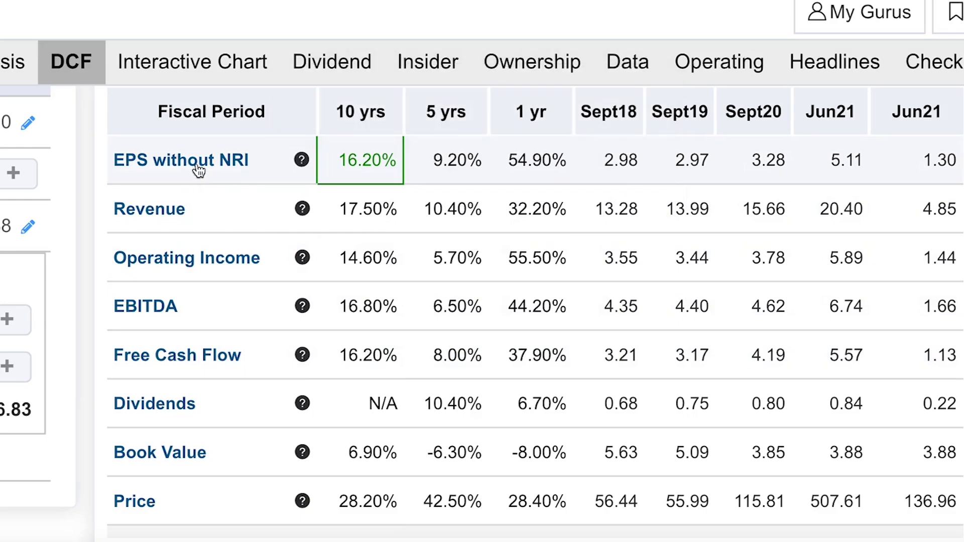
pyautogui.moveTo(305, 169)
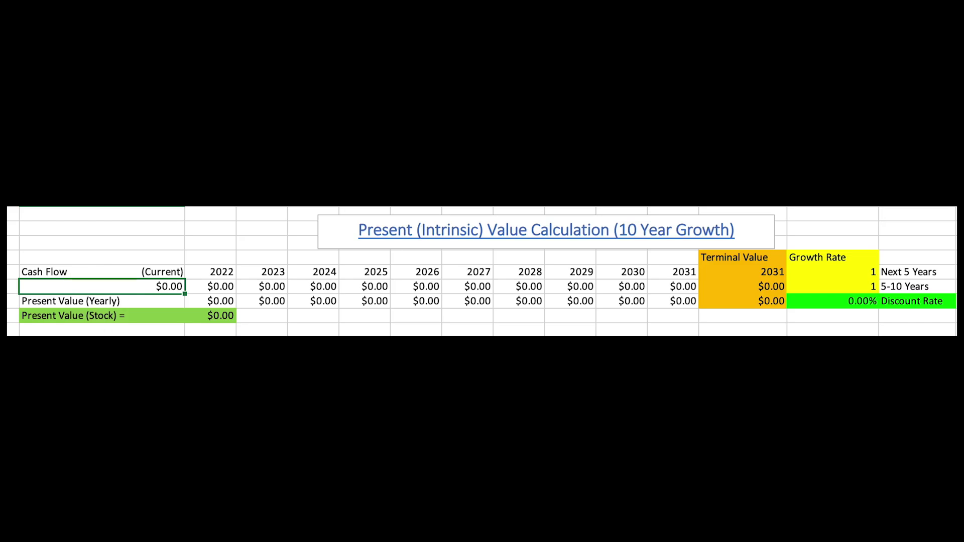
# Switch to the Excel intrinsic value sheet and enter 5.57 as the current cash flow
pyautogui.write('5.57')
pyautogui.press('Return')
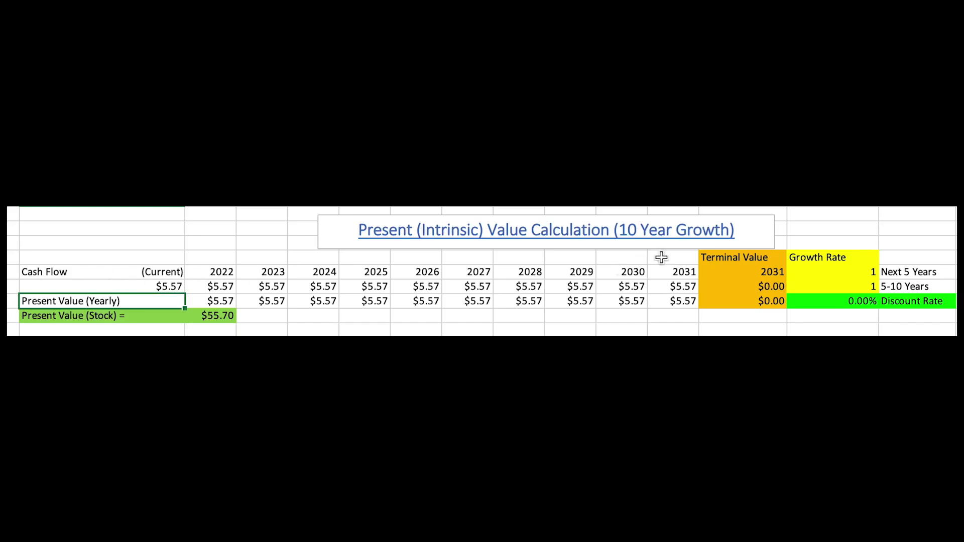
# Set the growth rate to 1.08 for the next 5 years and 1.06 for years 5-10
pyautogui.click(860, 257)
pyautogui.moveTo(860, 258); pyautogui.dragTo(859, 285)
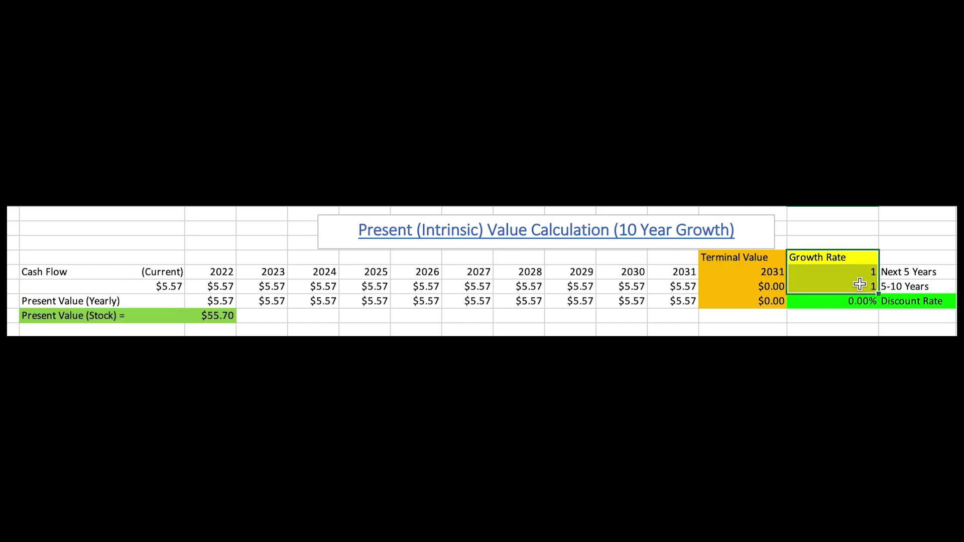
pyautogui.click(865, 270)
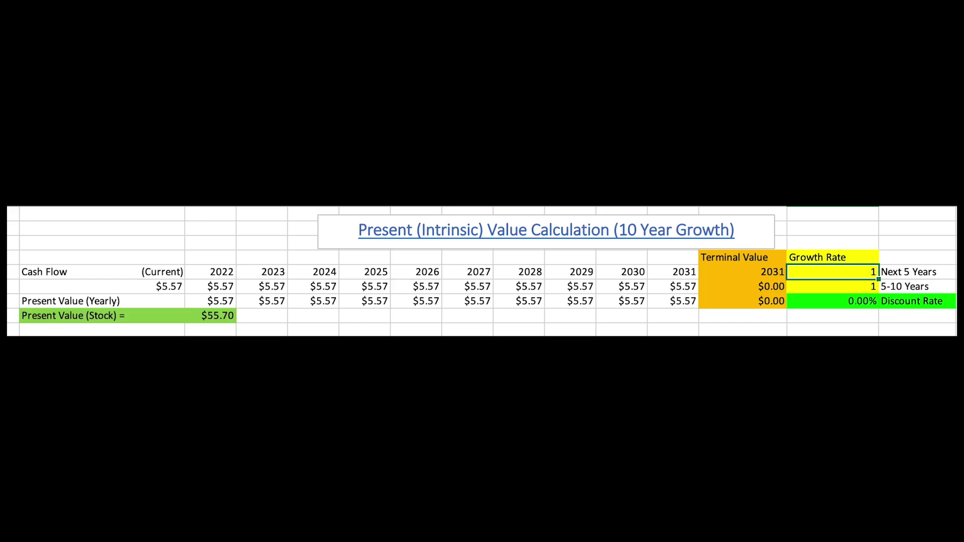
pyautogui.doubleClick(862, 273)
pyautogui.press('Return')
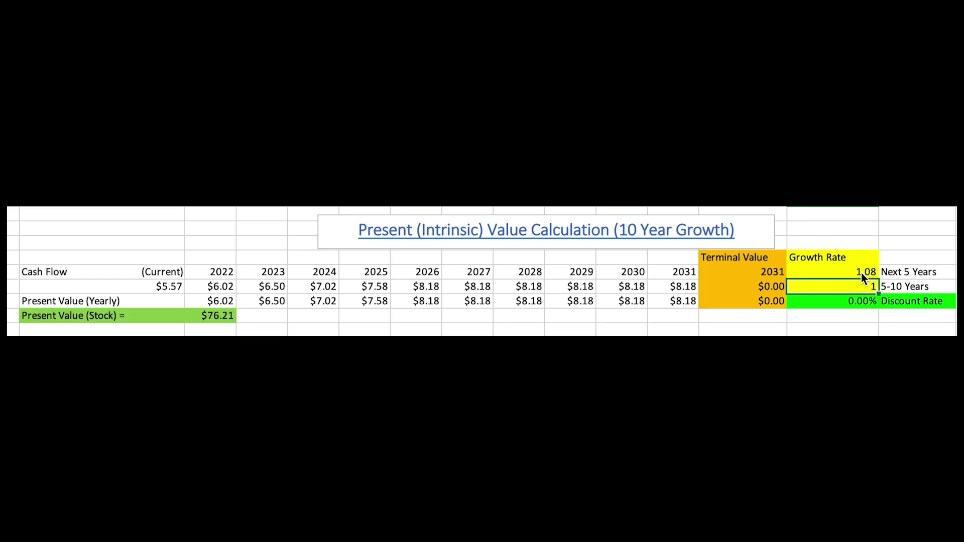
pyautogui.press('F2')
pyautogui.write('.06')
pyautogui.press('Return')
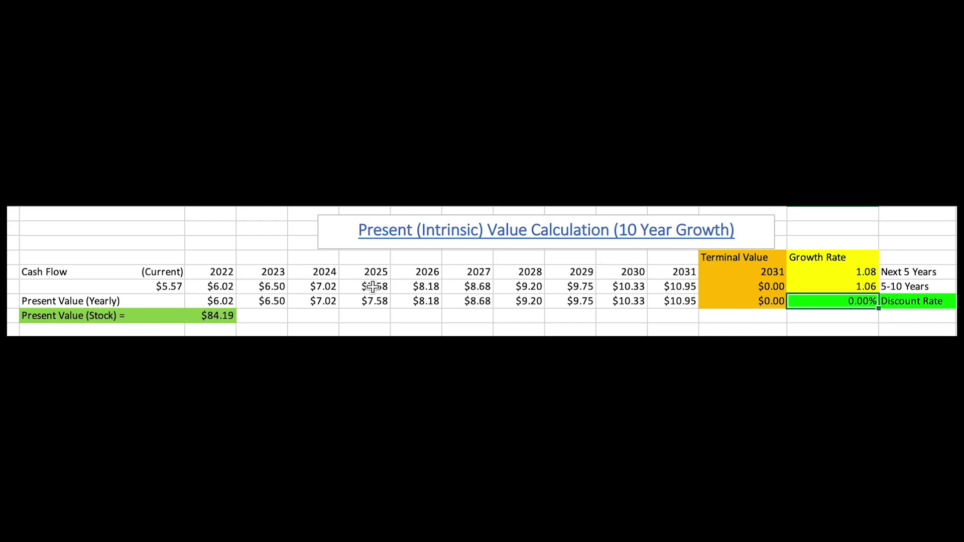
# Review the projected yearly cash flows from 2022 onward
pyautogui.click(217, 275)
pyautogui.moveTo(219, 279); pyautogui.dragTo(220, 286)
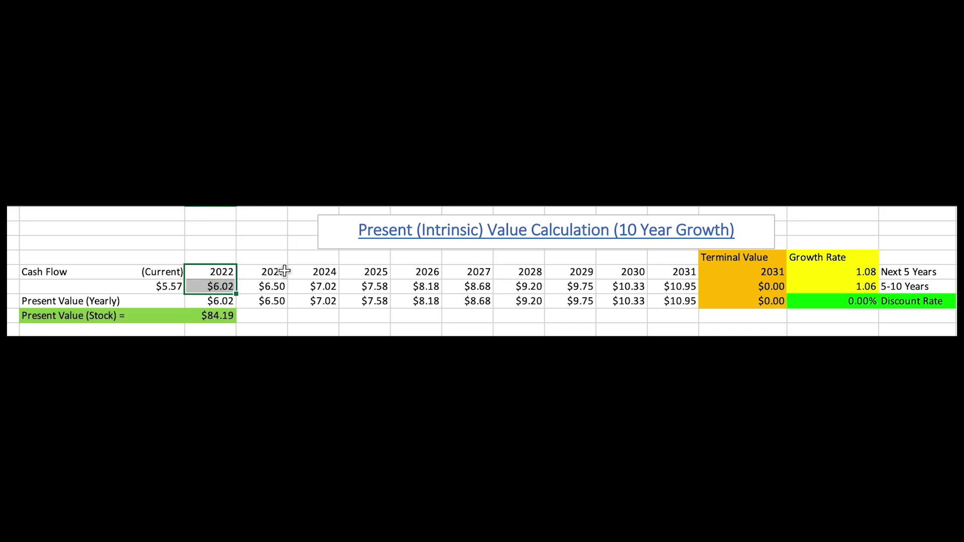
pyautogui.moveTo(253, 271); pyautogui.dragTo(359, 282)
pyautogui.click(406, 274)
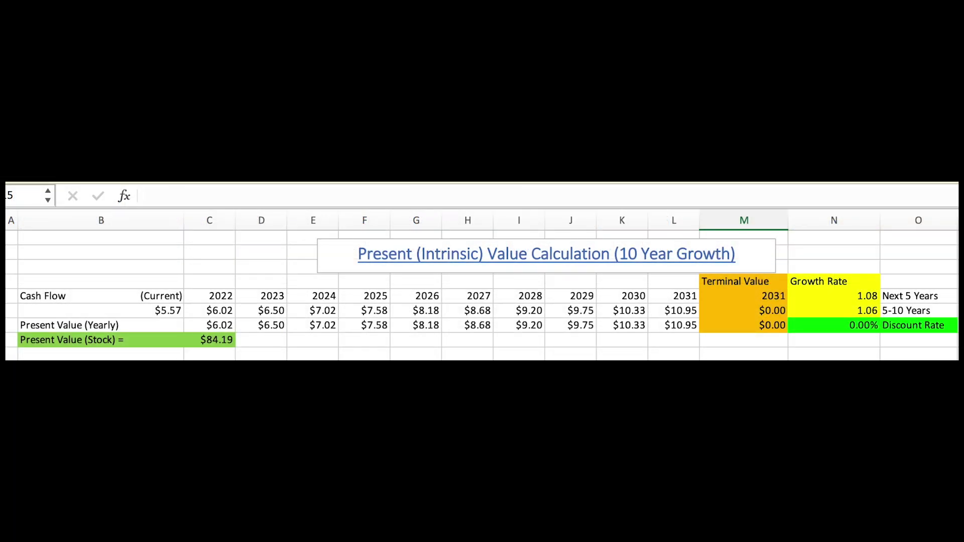
# Change the 2031 terminal value formula in the cash flow row to =L6*20
pyautogui.click(759, 311)
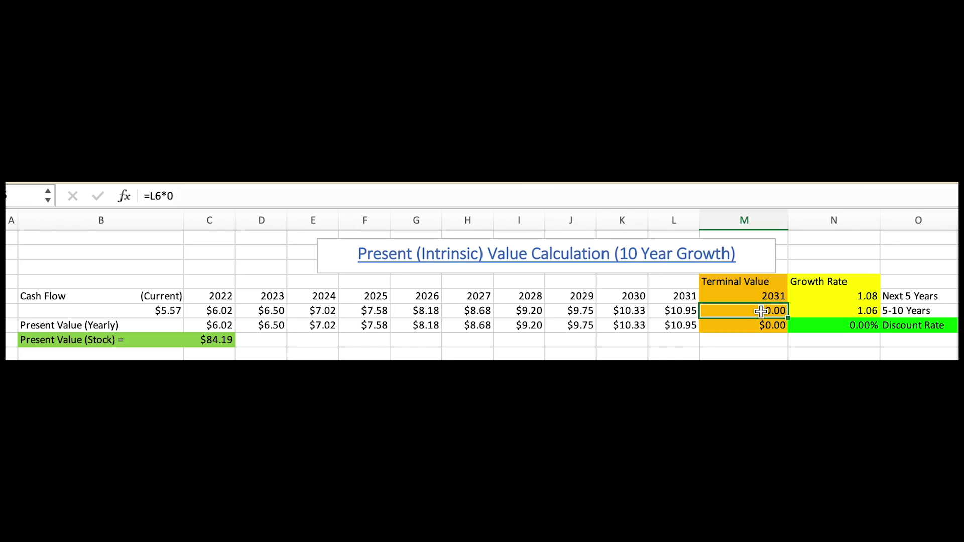
pyautogui.click(414, 201)
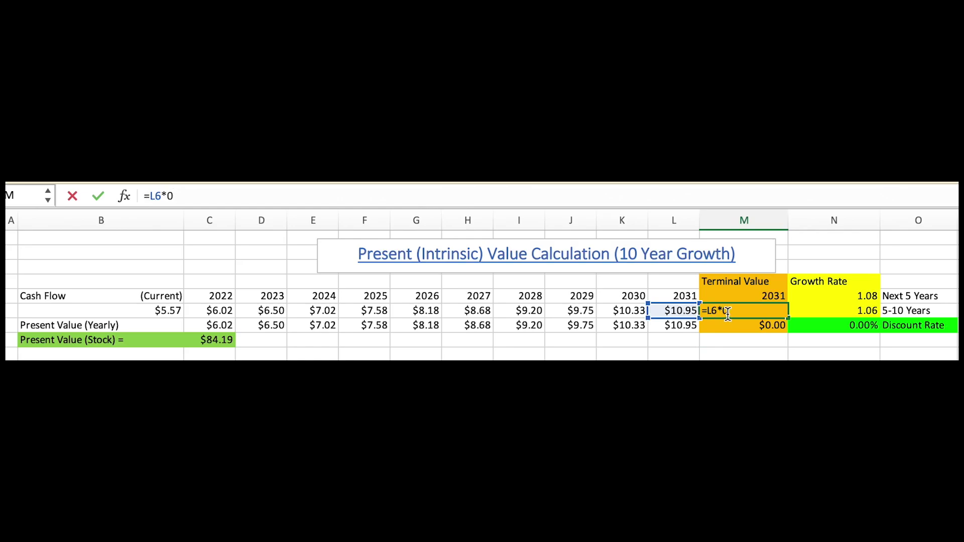
pyautogui.press('BackSpace')
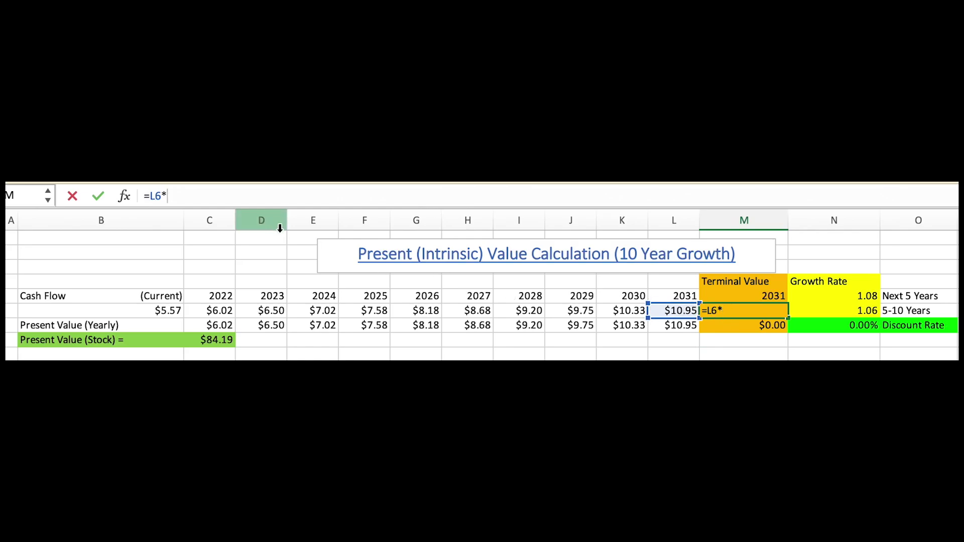
pyautogui.write('20')
pyautogui.press('Return')
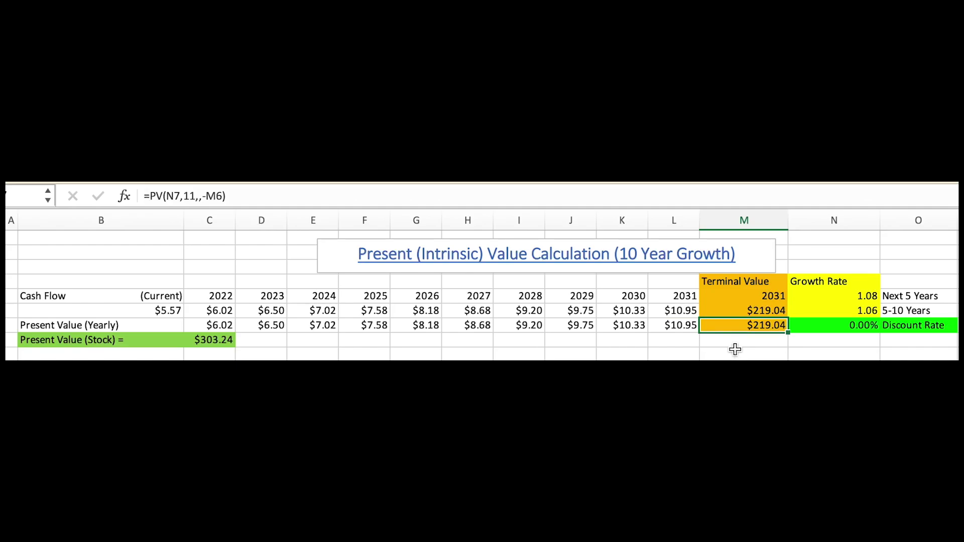
# Set the discount rate applied to the projected cash flows and terminal value to 10%
pyautogui.moveTo(219, 309); pyautogui.dragTo(743, 314)
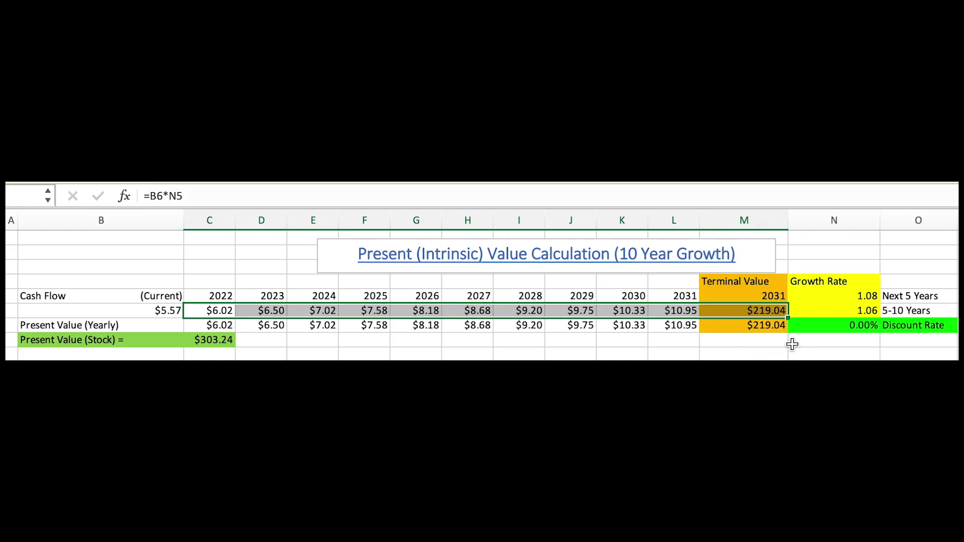
pyautogui.moveTo(818, 327); pyautogui.dragTo(928, 332)
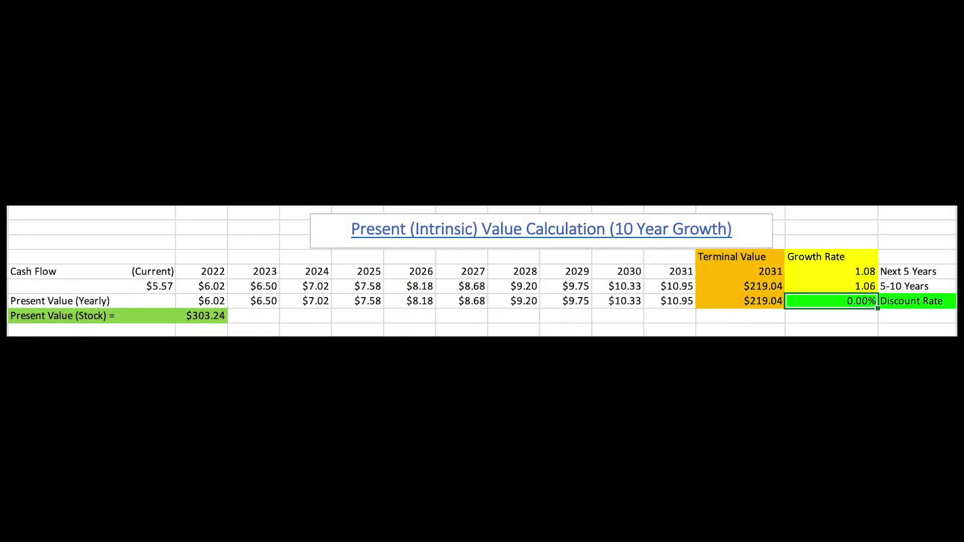
pyautogui.write('10%')
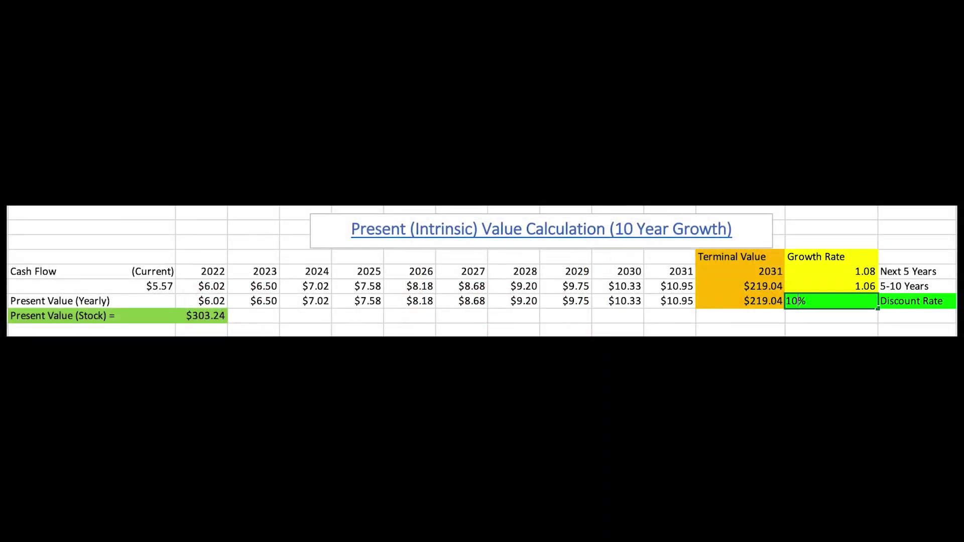
pyautogui.press('Return')
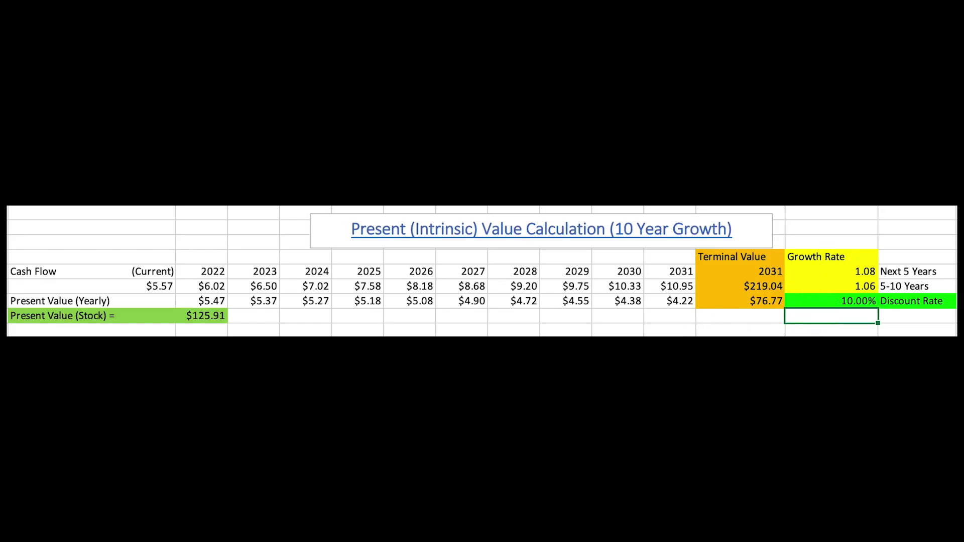
# Check the stock's calculated present value for comparison with Apple's market price
pyautogui.click(110, 317)
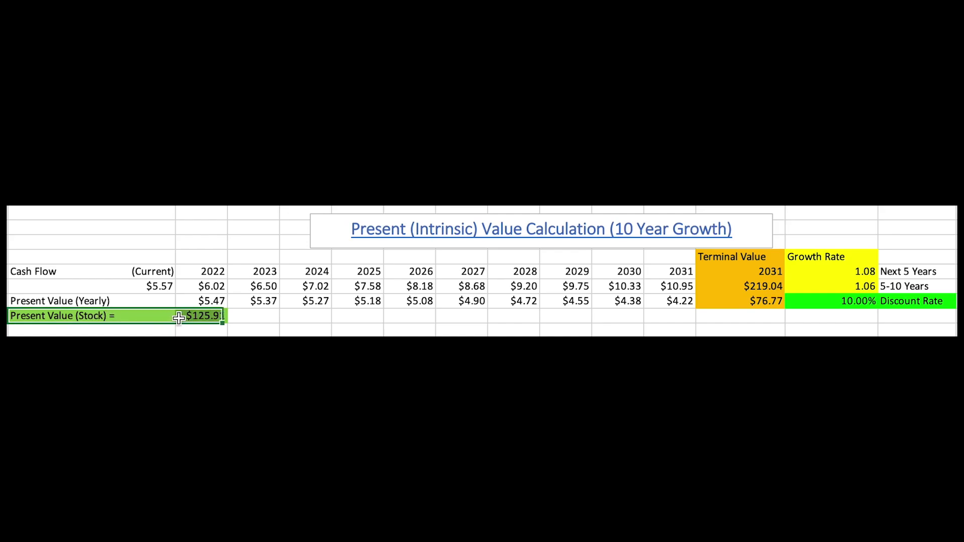
pyautogui.click(215, 316)
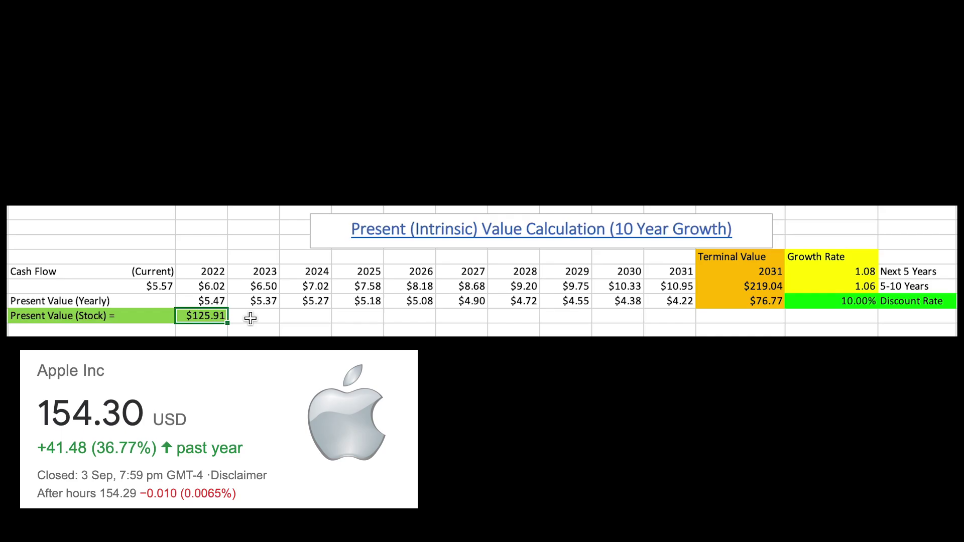
pyautogui.click(250, 318)
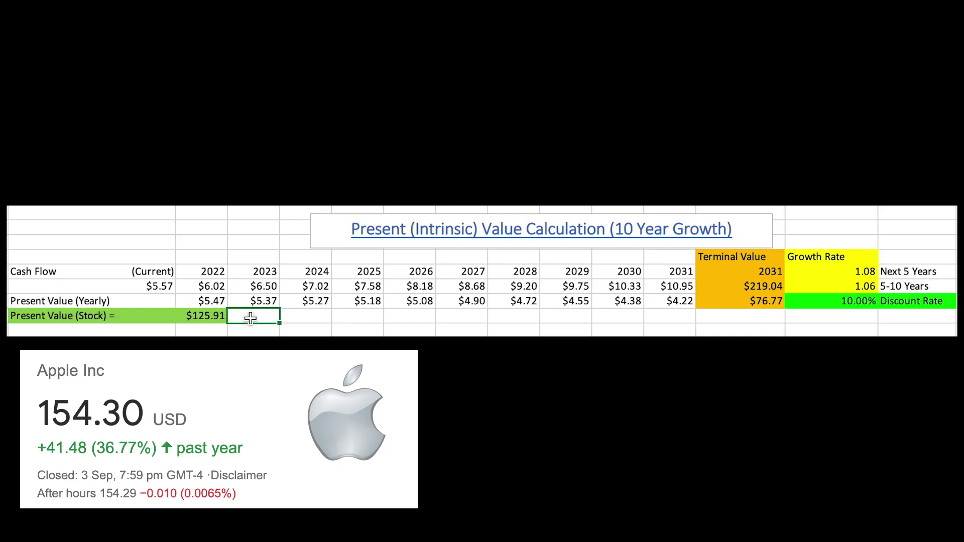